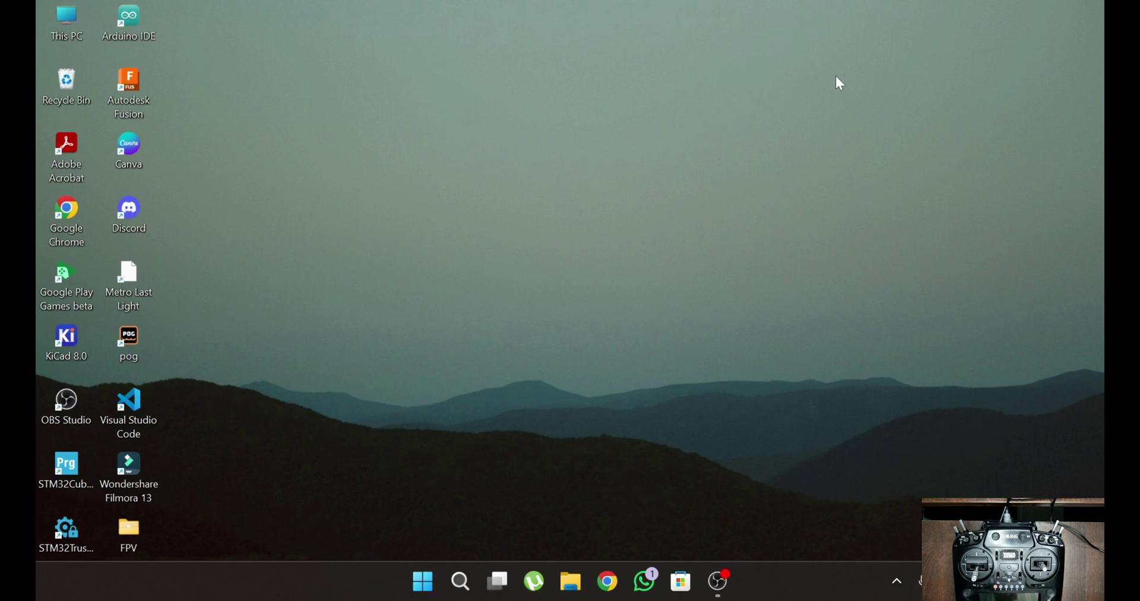
click(895, 584)
click(864, 529)
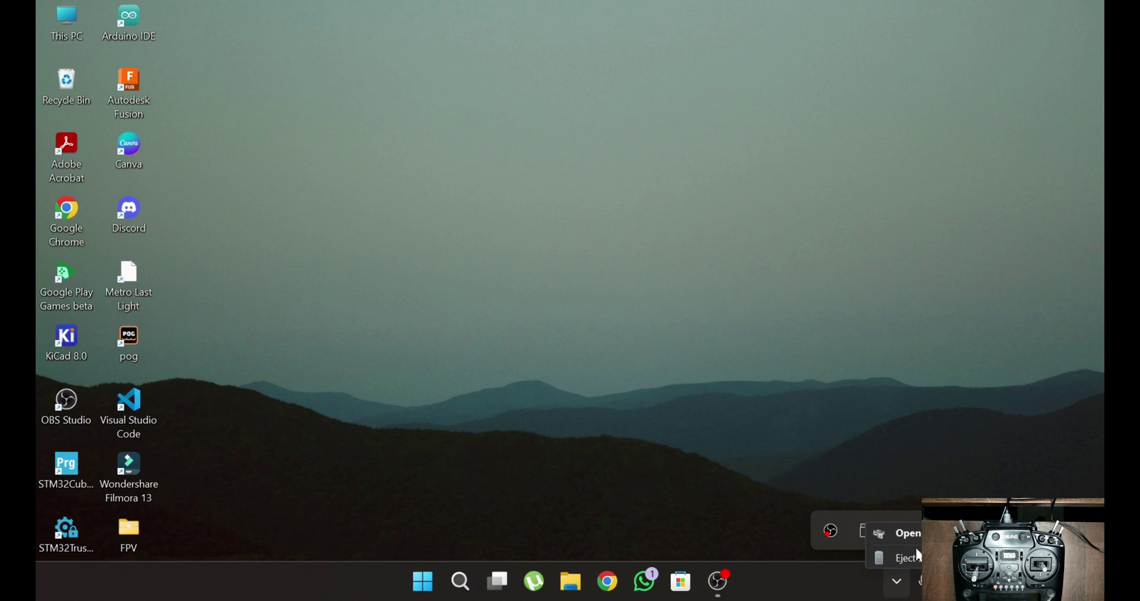
click(757, 391)
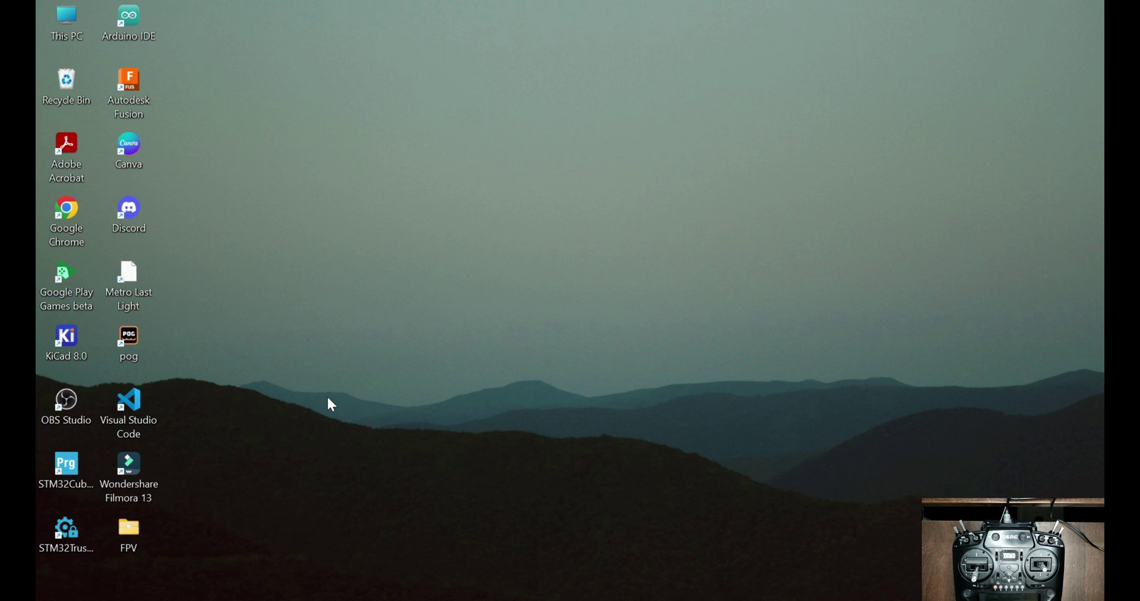
Step: Browse This PC to My Data (D:) > FPV > Firmware in File Explorer
double_click(63, 30)
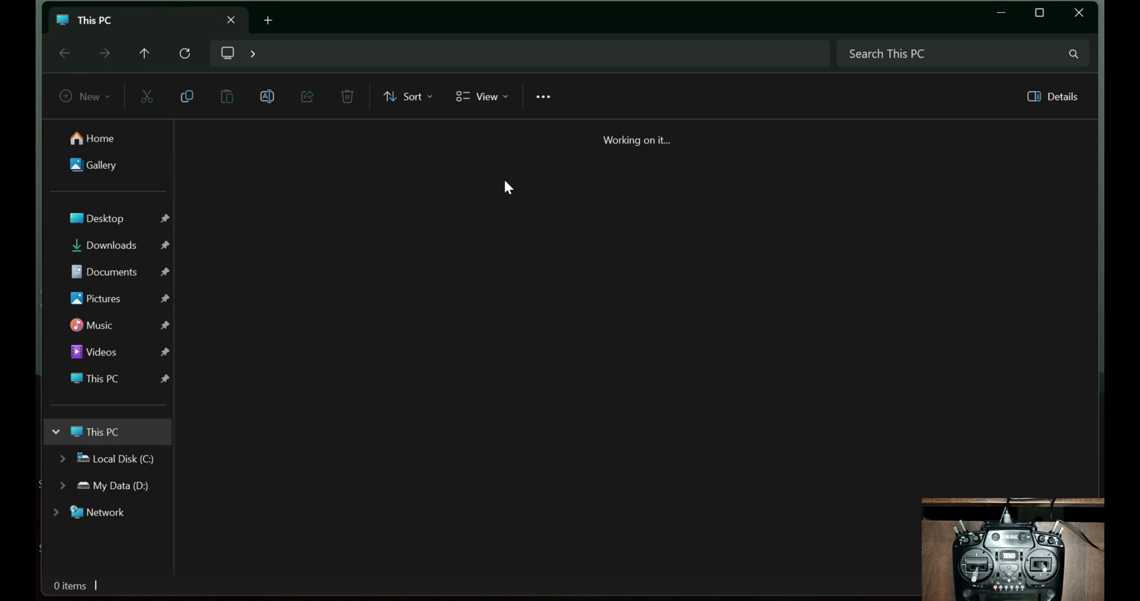
double_click(509, 187)
double_click(400, 174)
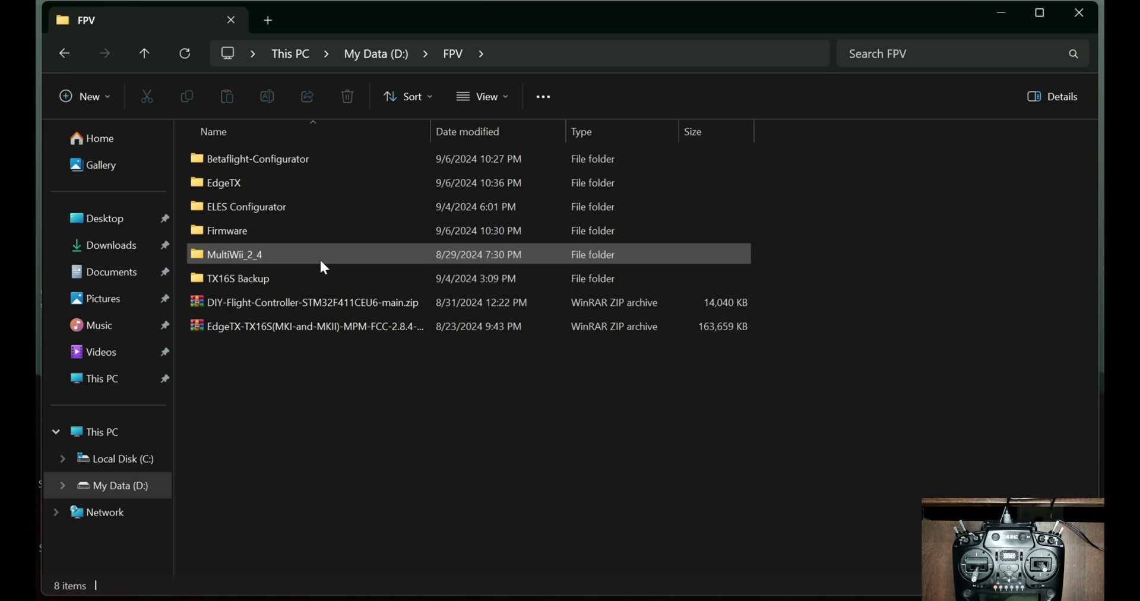
click(125, 249)
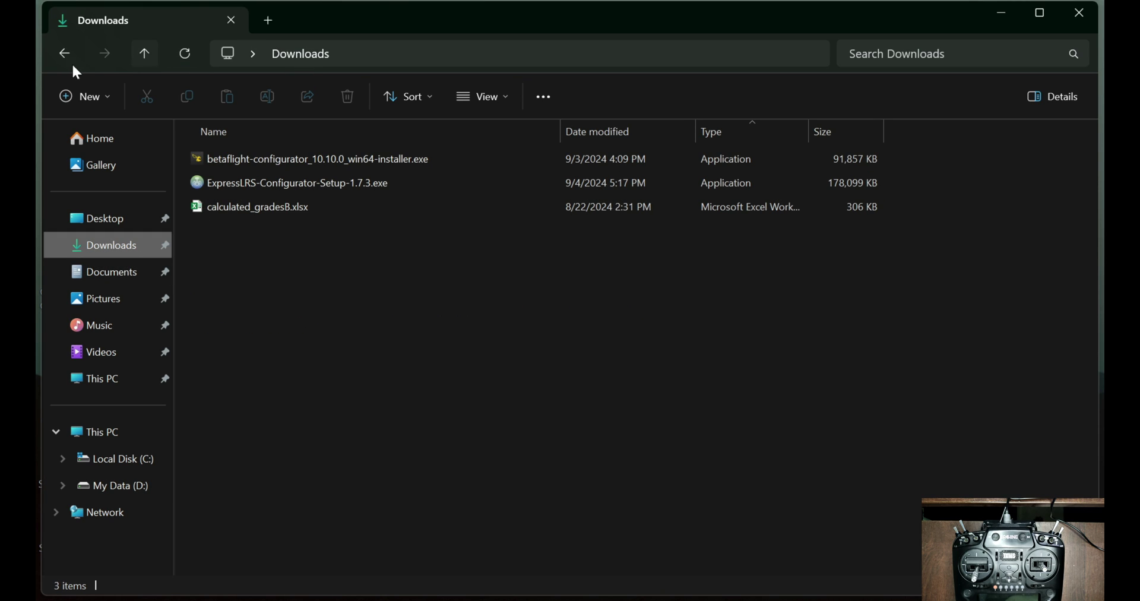
click(60, 52)
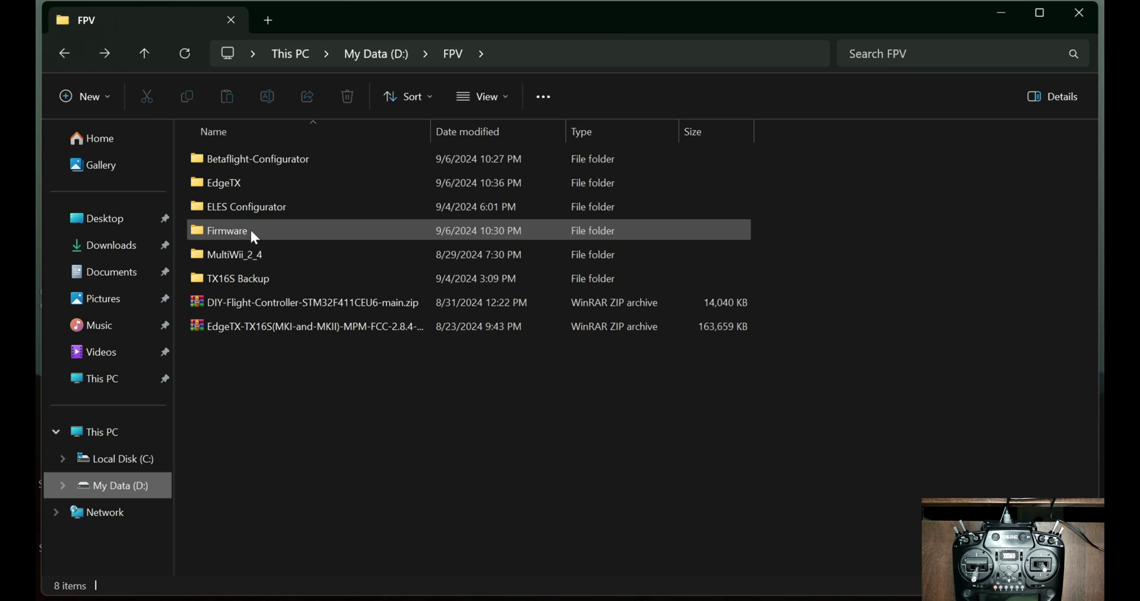
double_click(263, 178)
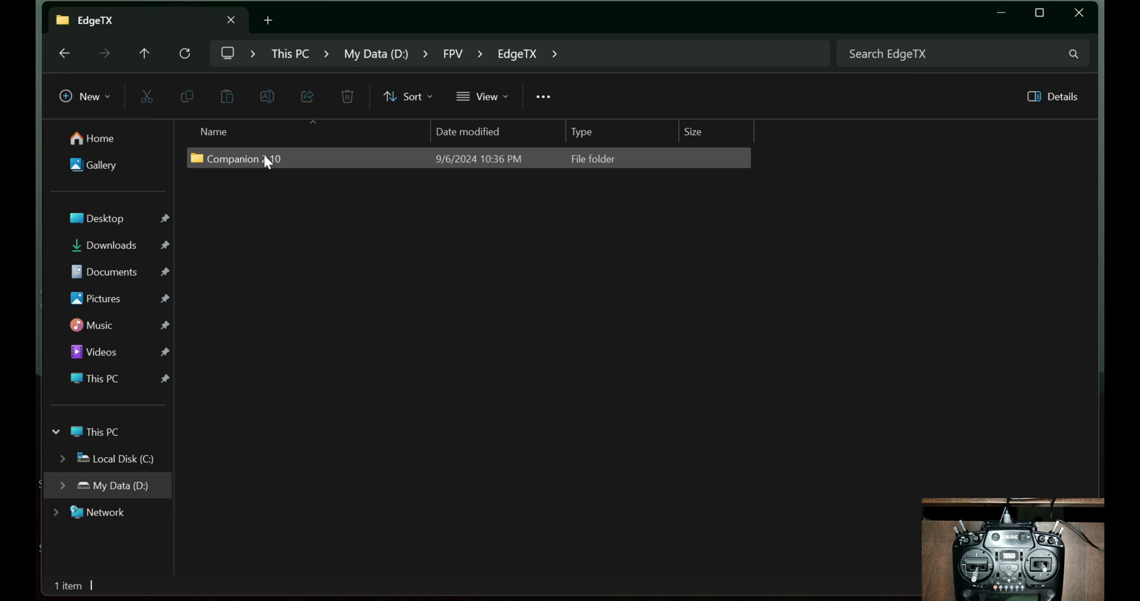
double_click(265, 158)
click(458, 54)
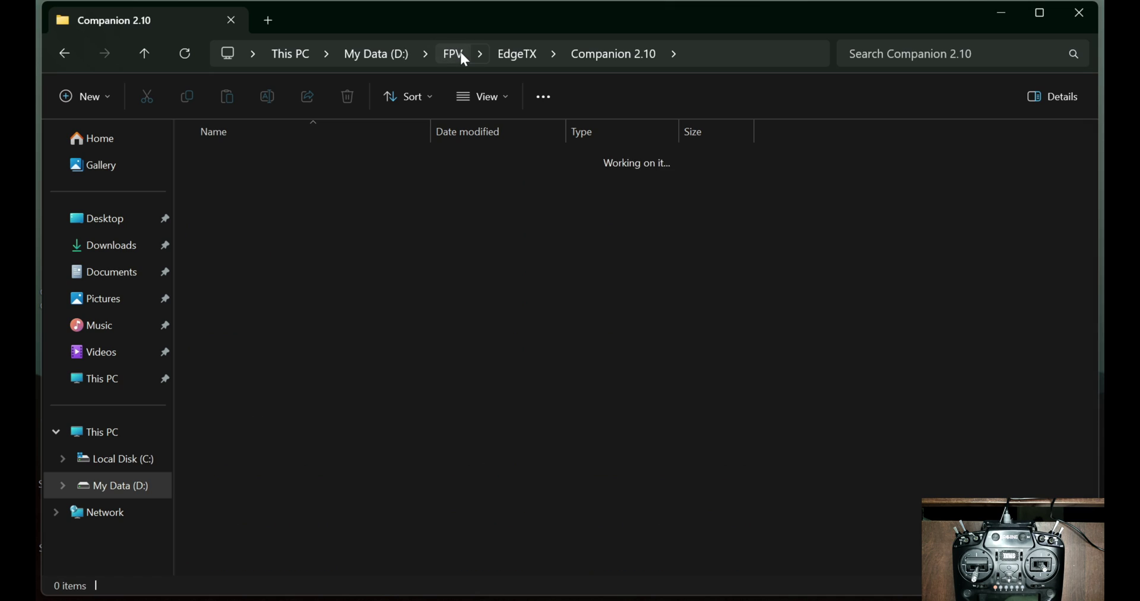
double_click(303, 232)
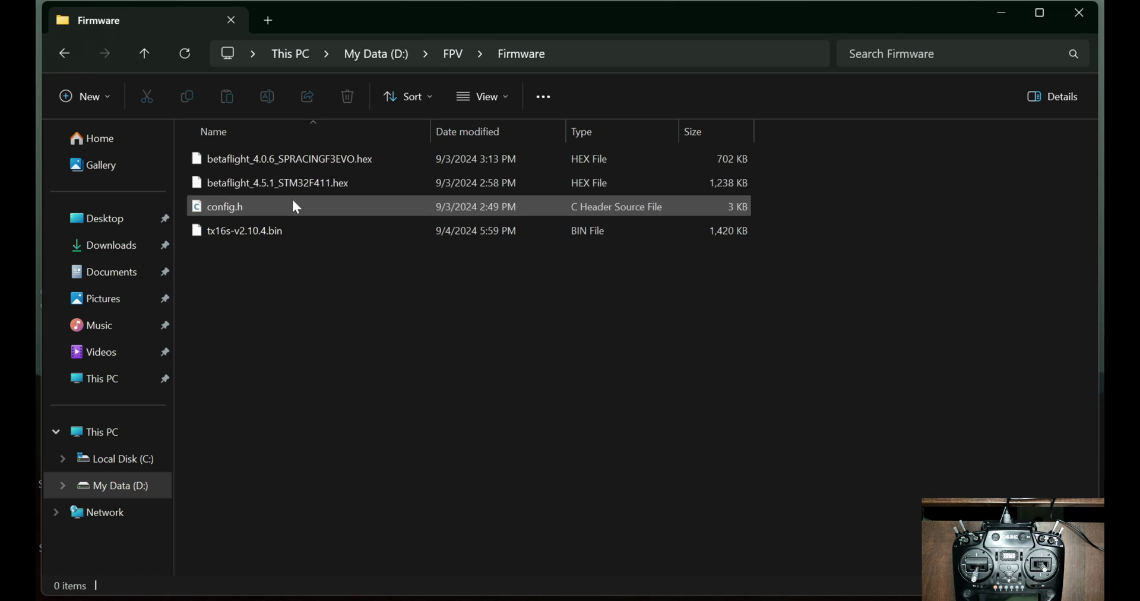
Step: Copy tx16s-v2.10.4.bin and paste it onto the desktop
click(292, 237)
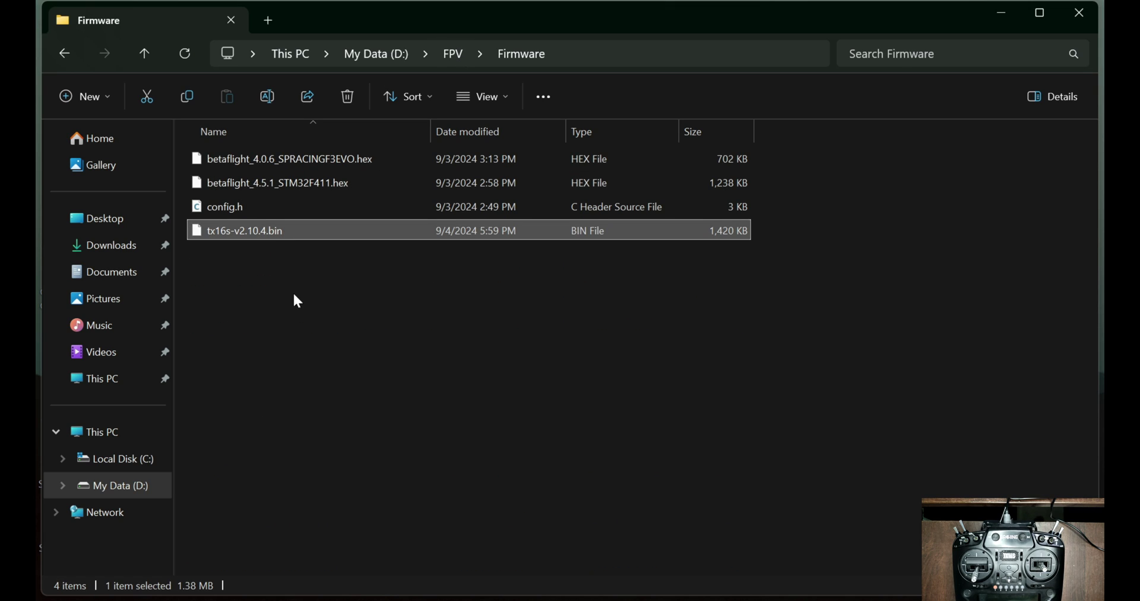
right_click(252, 231)
click(308, 251)
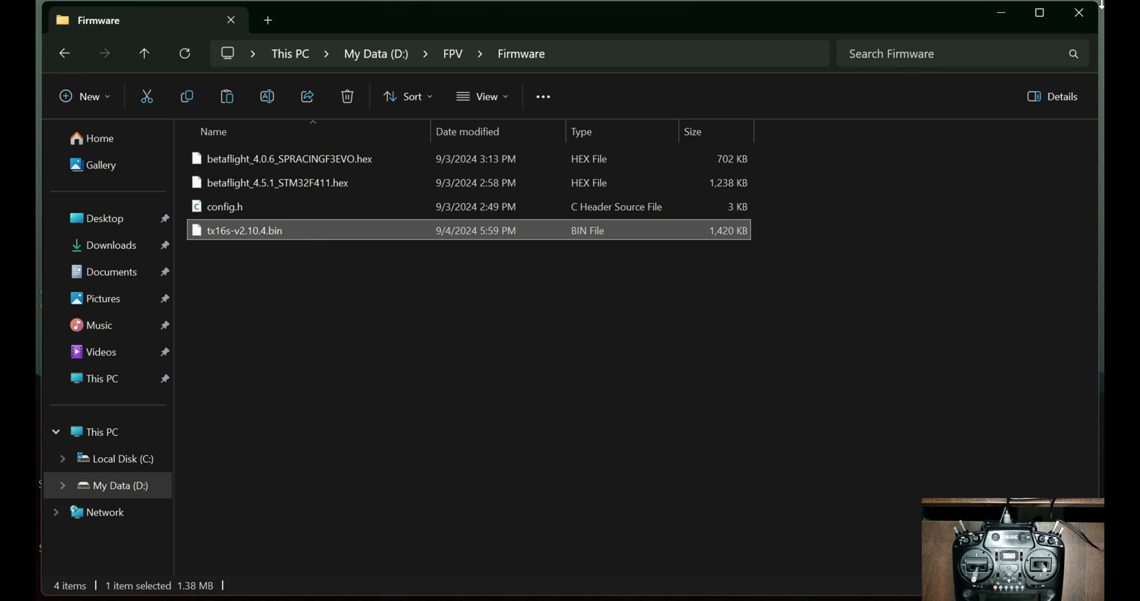
click(1002, 13)
right_click(506, 137)
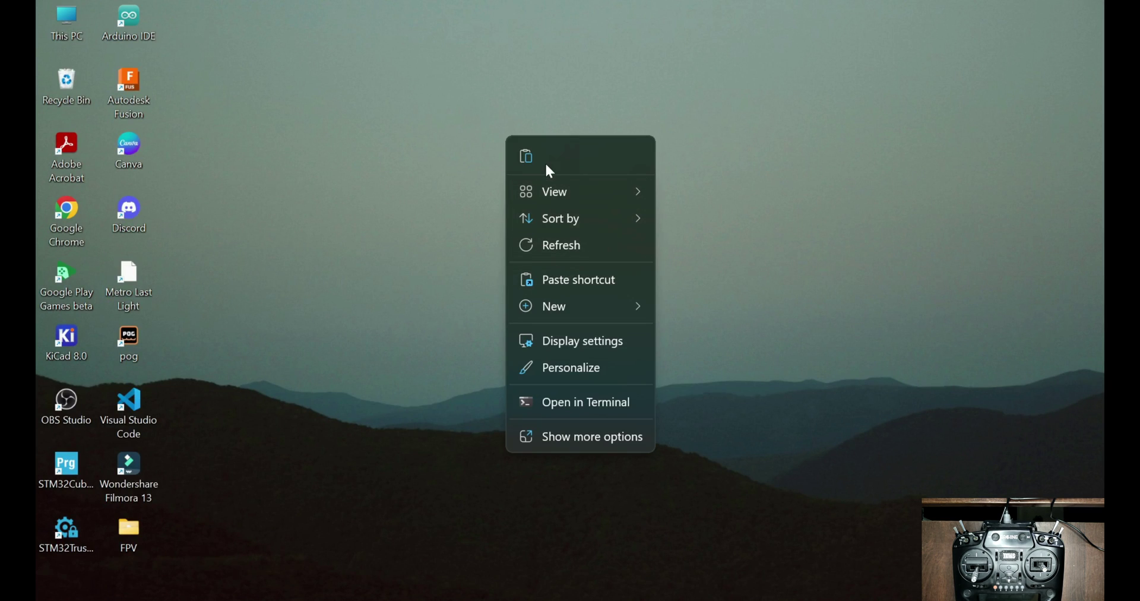
click(528, 156)
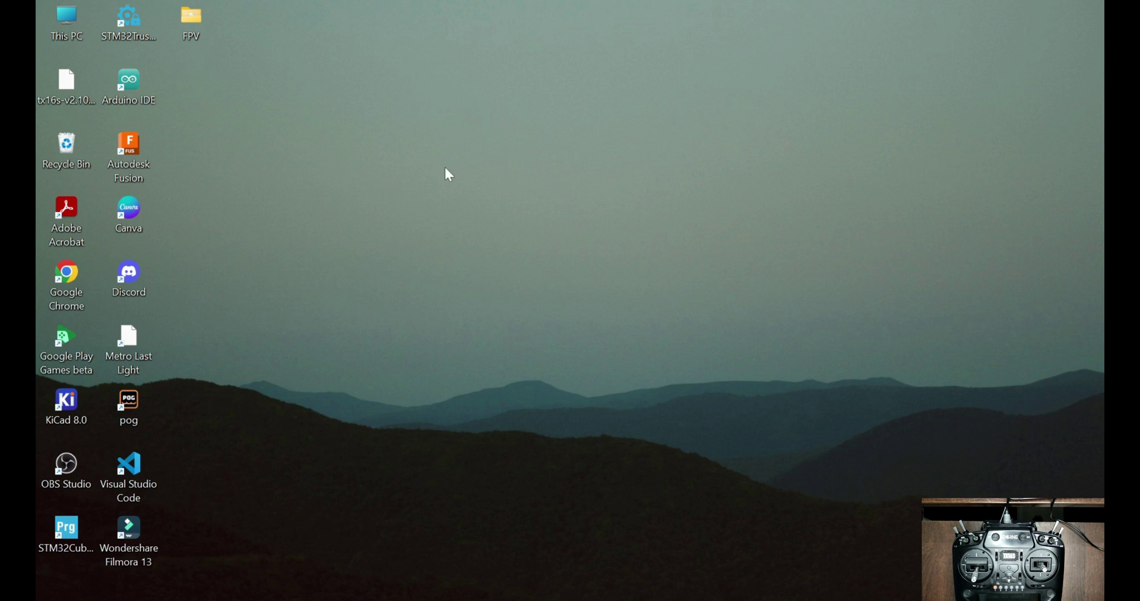
Step: Start Companion 2.10 from the EdgeTX Companion 2.10 group in the Start menu's app list
click(422, 580)
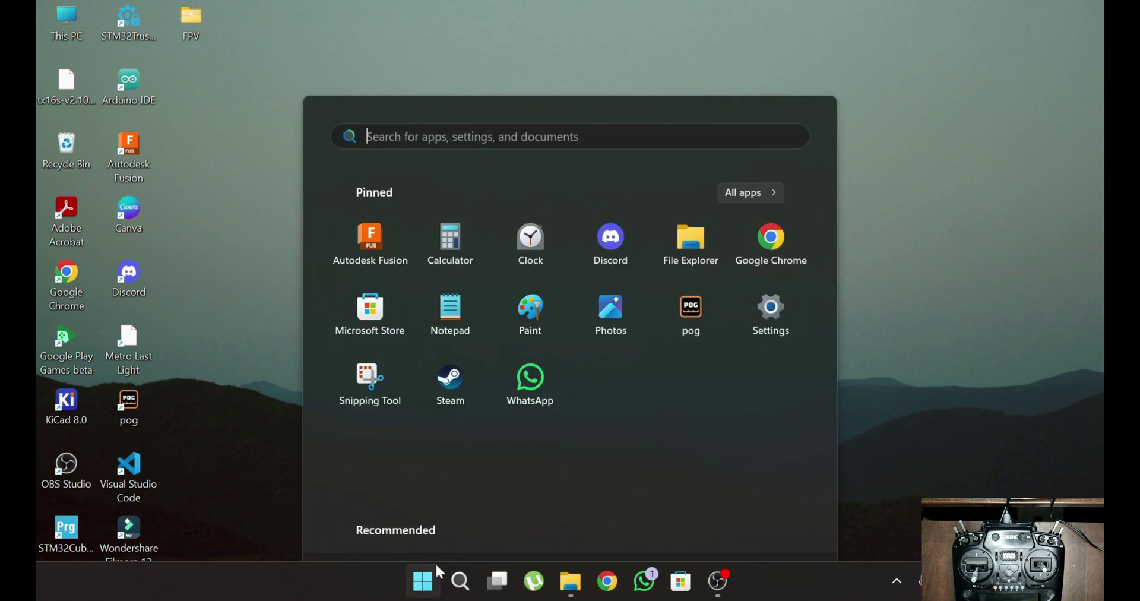
click(763, 132)
scroll(583, 243, down, 3)
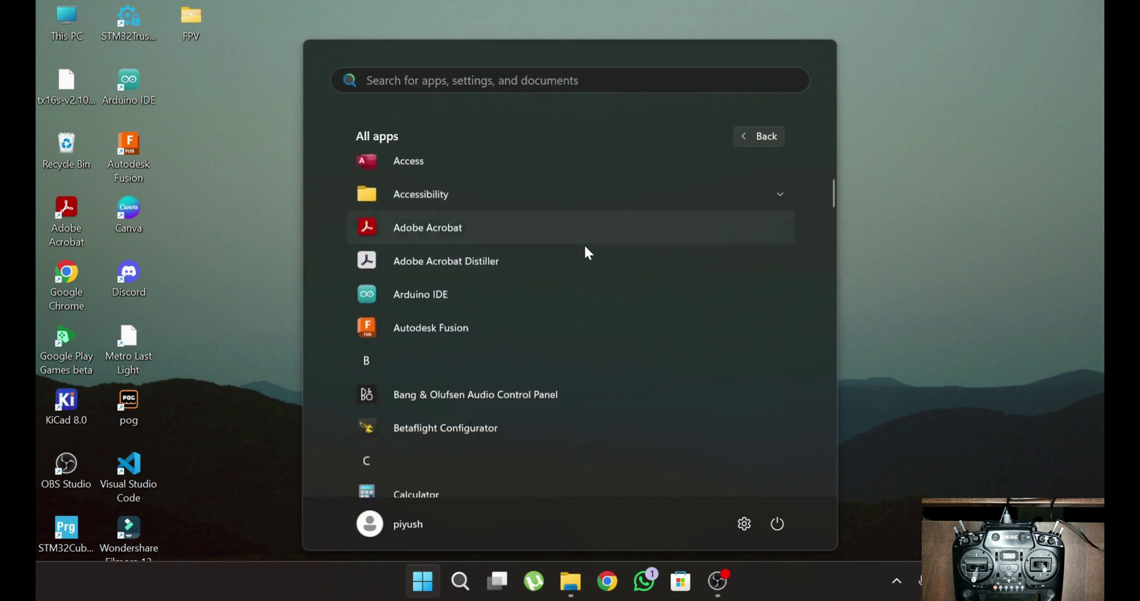
scroll(464, 326, down, 6)
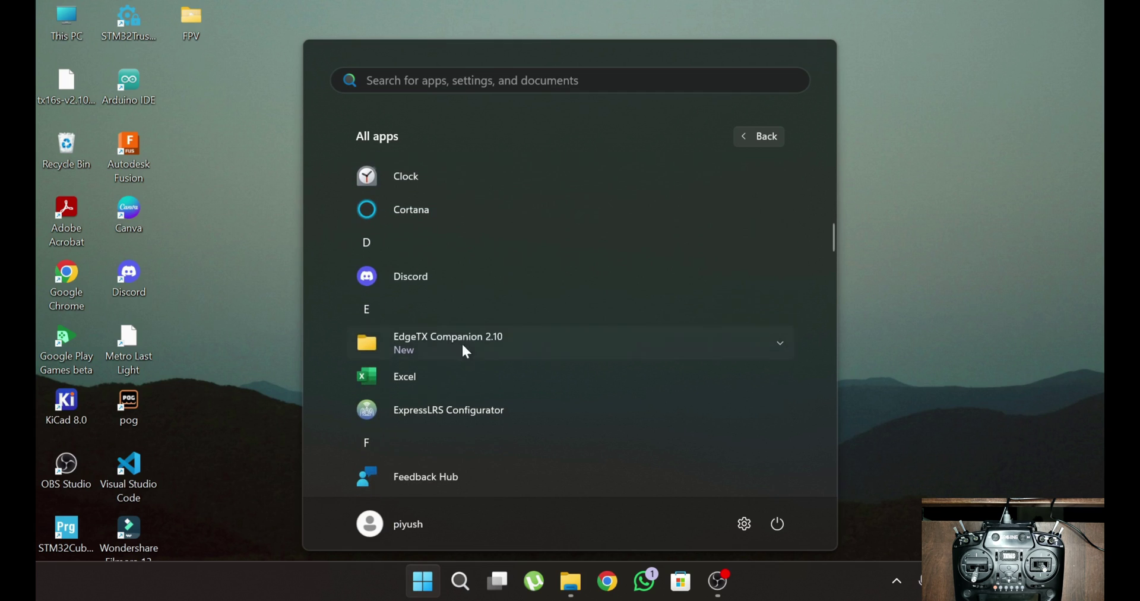
click(464, 344)
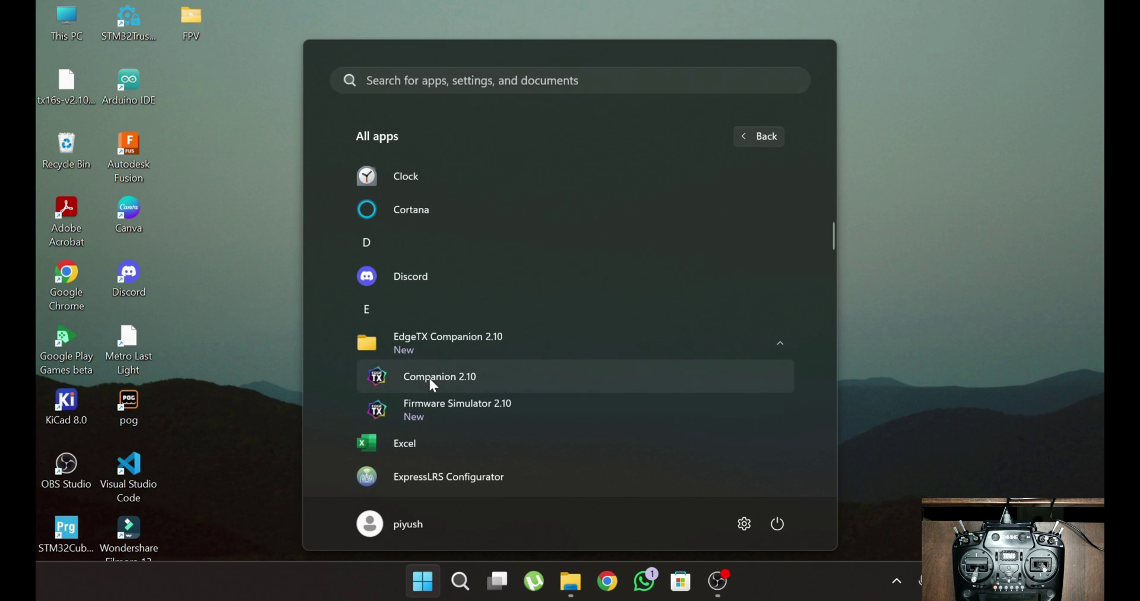
click(430, 377)
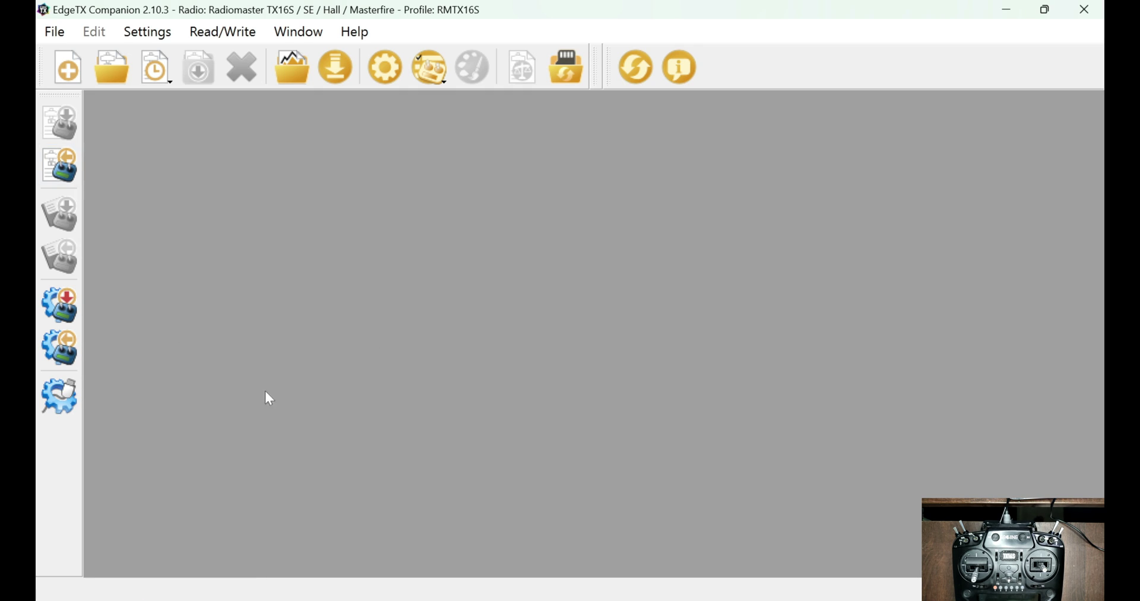
Step: Load tx16s-v2.10.4.bin from the Desktop into the firmware flashing window
click(61, 303)
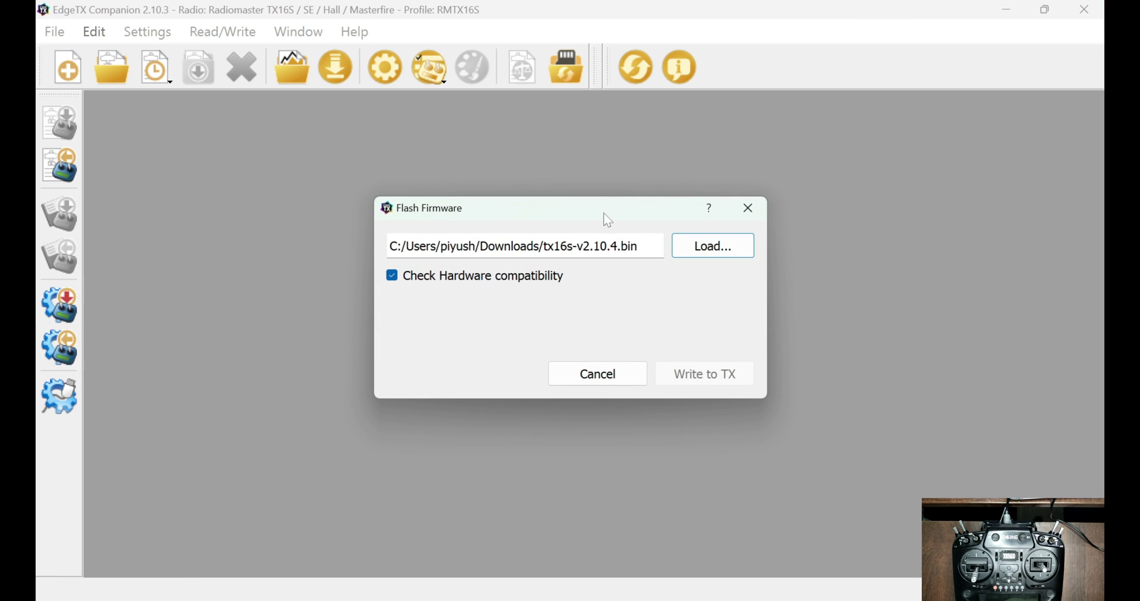
click(741, 247)
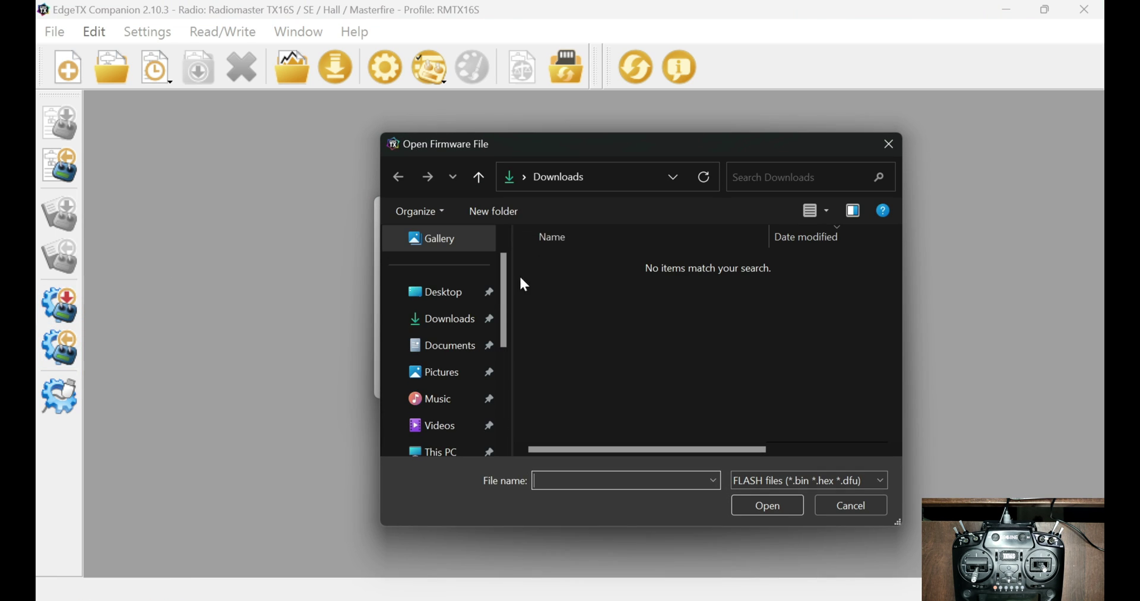
click(488, 292)
click(587, 288)
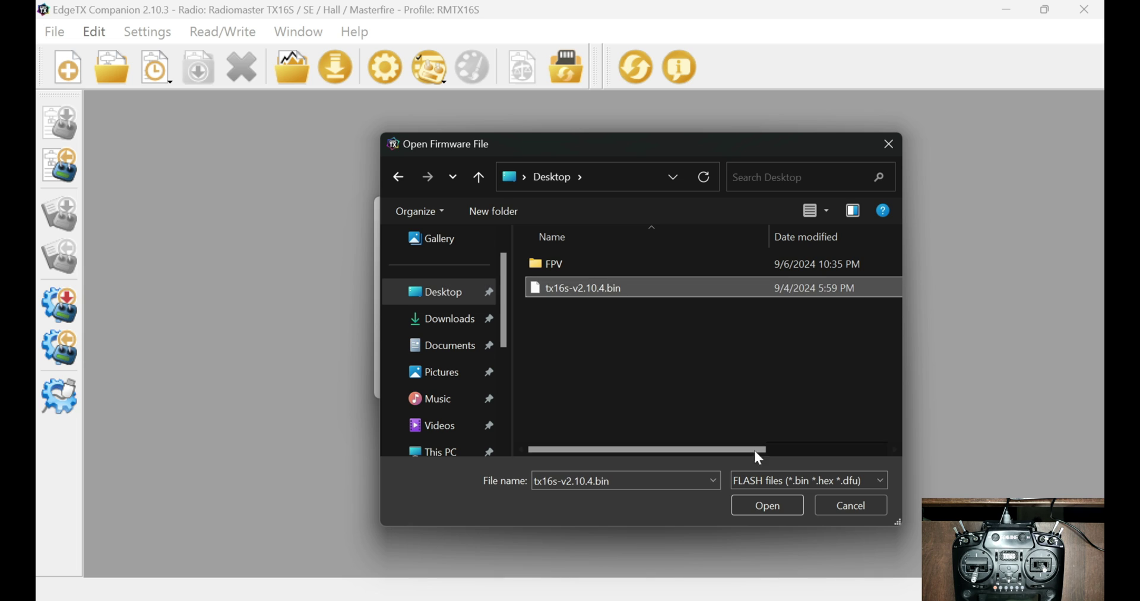
click(774, 505)
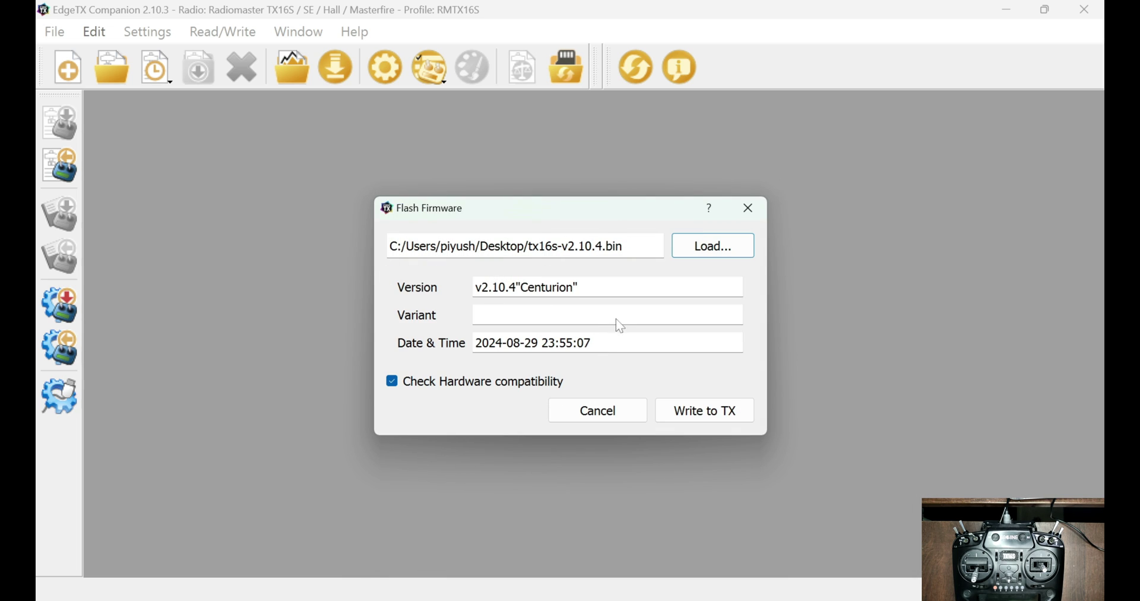
Step: Try Write to TX and dismiss the dfu-util.exe not found and firmware check errors
click(724, 408)
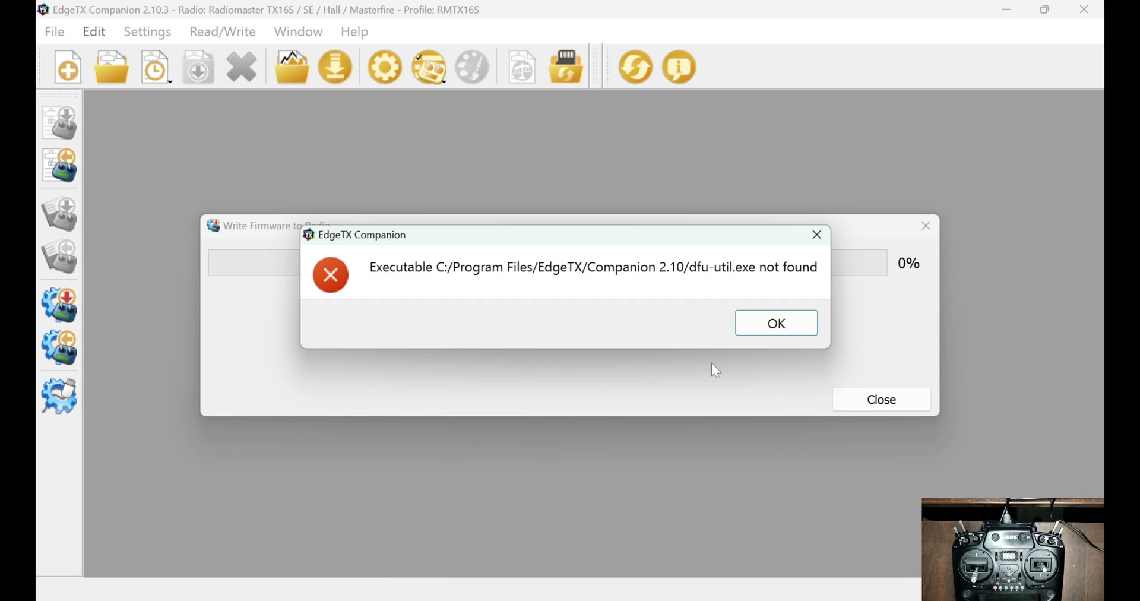
click(749, 327)
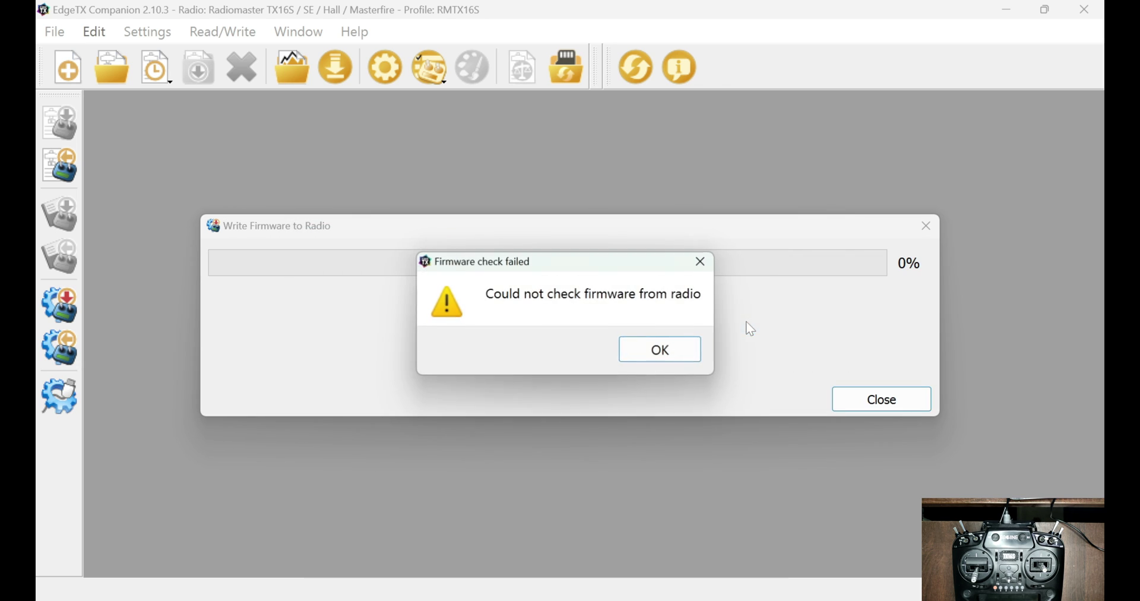
click(668, 352)
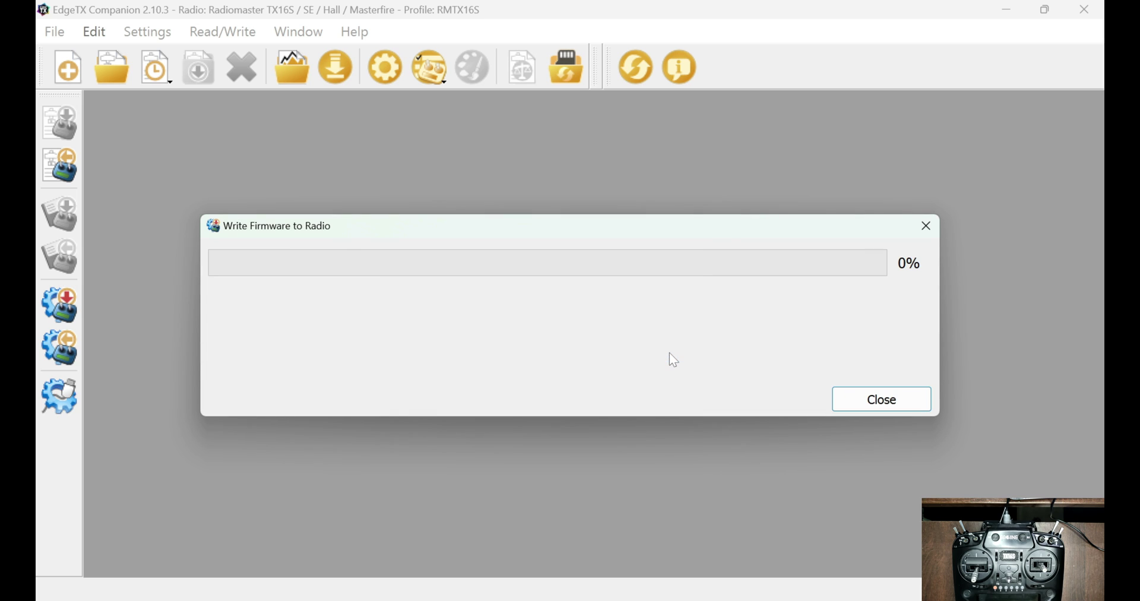
Step: Close the failed Write Firmware to Radio window and glance at the File menu
click(874, 402)
click(53, 32)
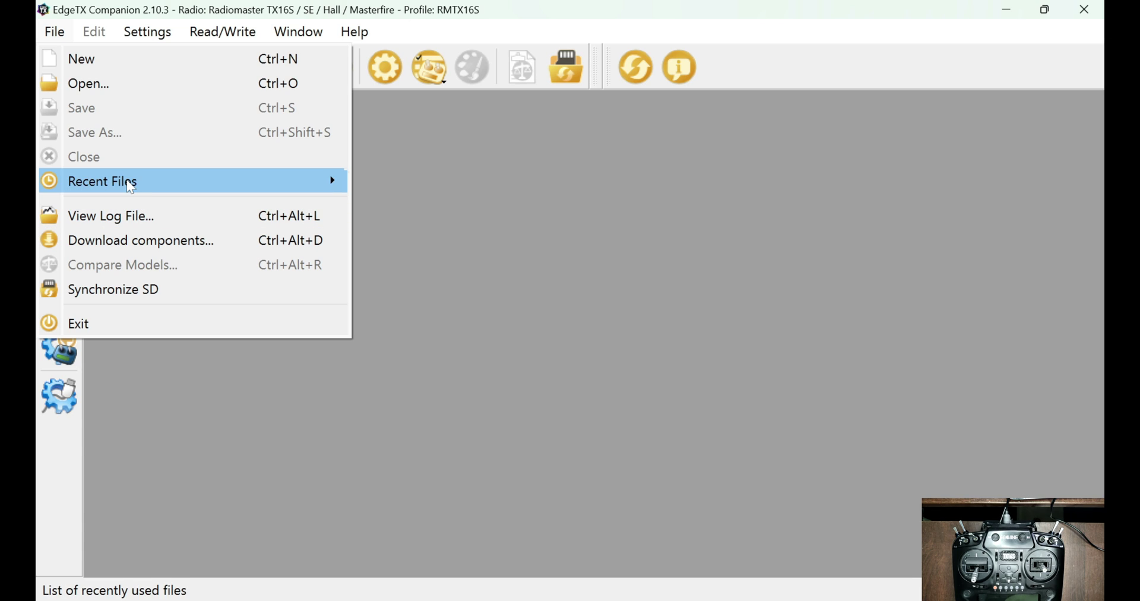
click(88, 18)
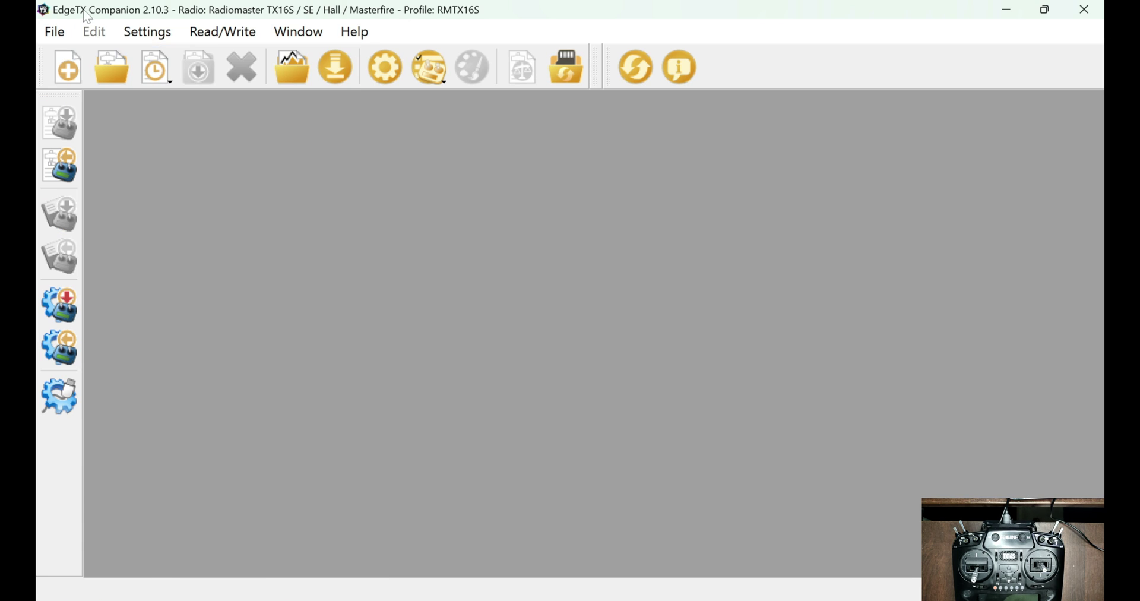
Step: Review the radio profile, application, simulator and update settings tabs, then close Settings
click(152, 33)
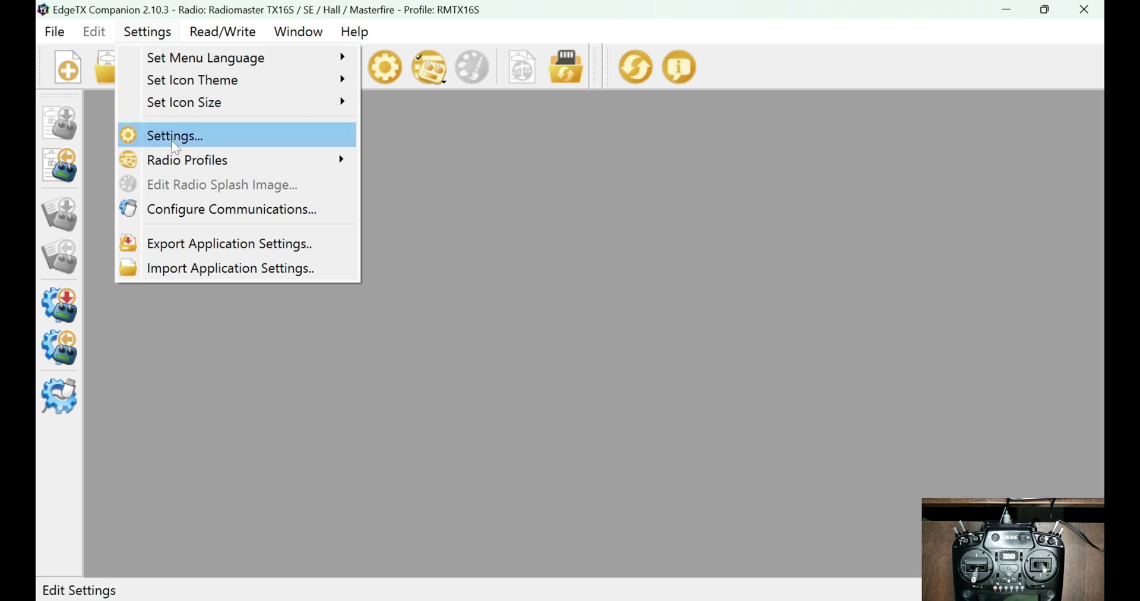
click(226, 142)
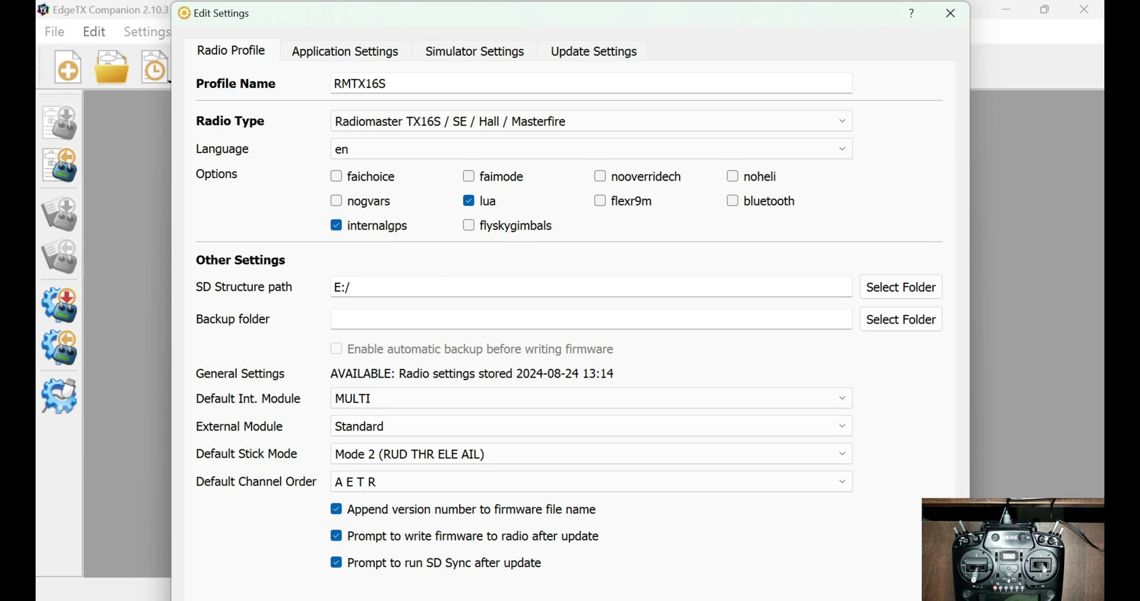
click(308, 45)
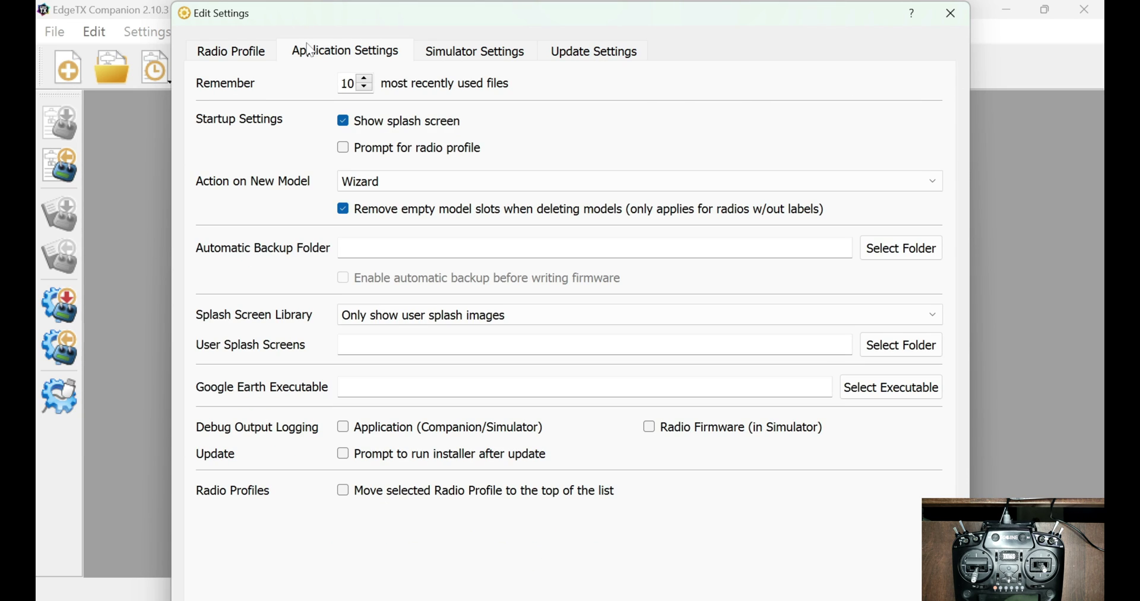
click(466, 56)
click(565, 59)
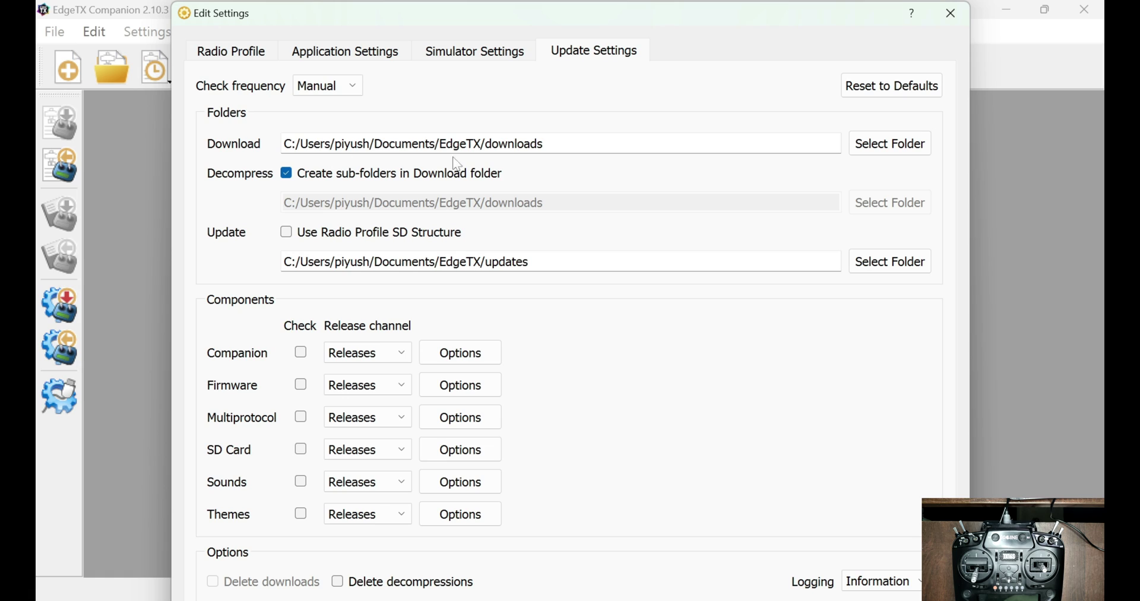
scroll(368, 353, down, 1)
click(377, 52)
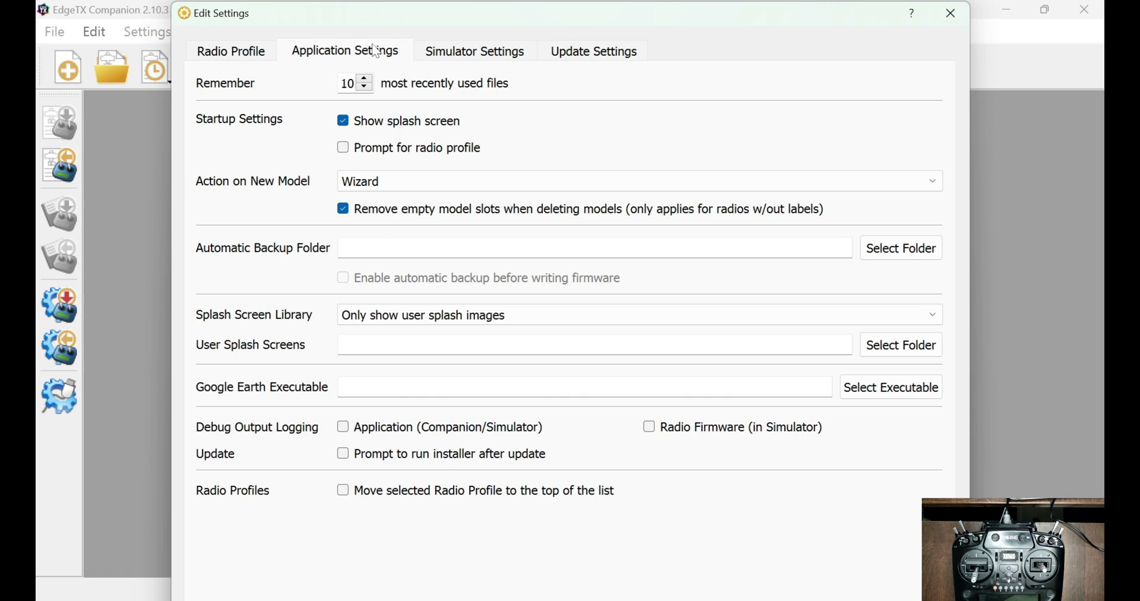
click(241, 50)
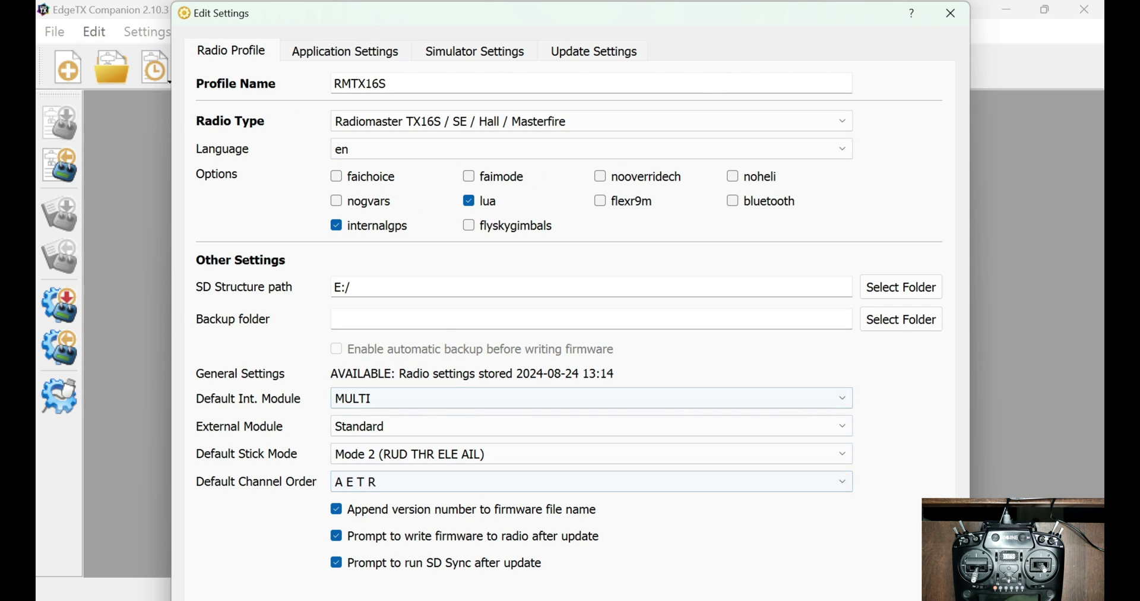
click(951, 13)
click(249, 35)
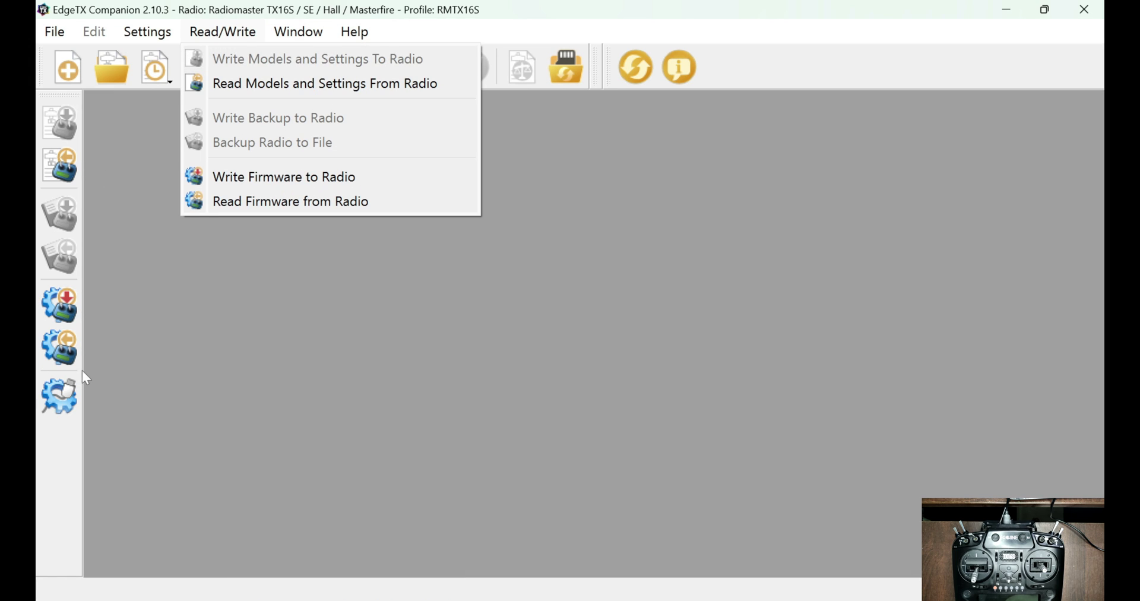
Step: Point the DFU-util configuration to dfu-util.exe in D:\FPV\EdgeTX\Companion 2.10 and confirm
click(60, 396)
click(794, 98)
scroll(505, 250, down, 1)
scroll(358, 257, down, 3)
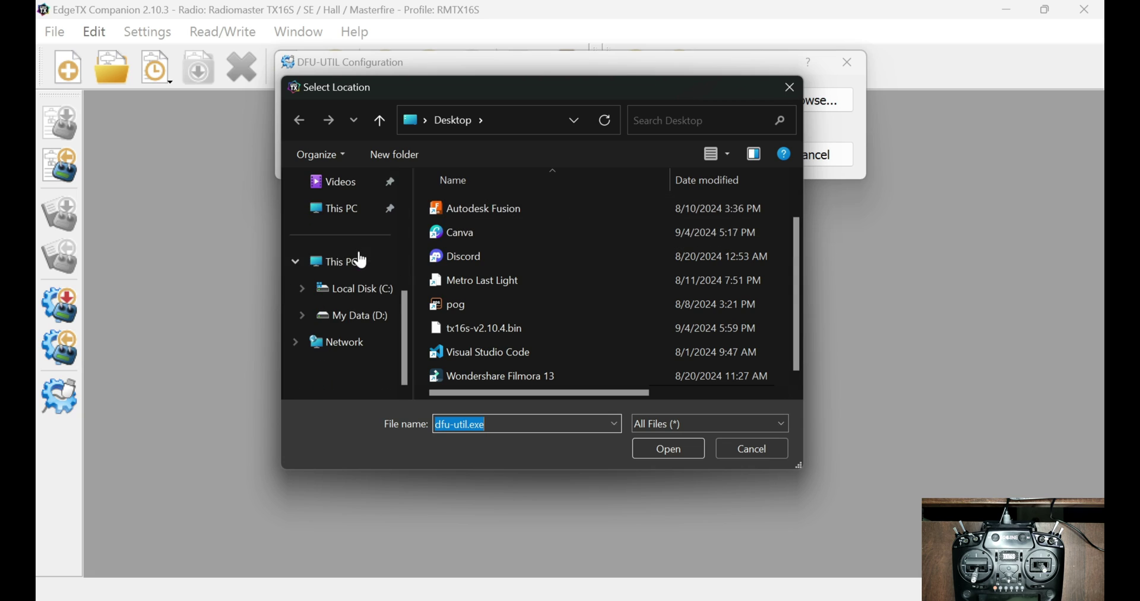
click(374, 318)
scroll(547, 261, down, 3)
scroll(537, 262, up, 3)
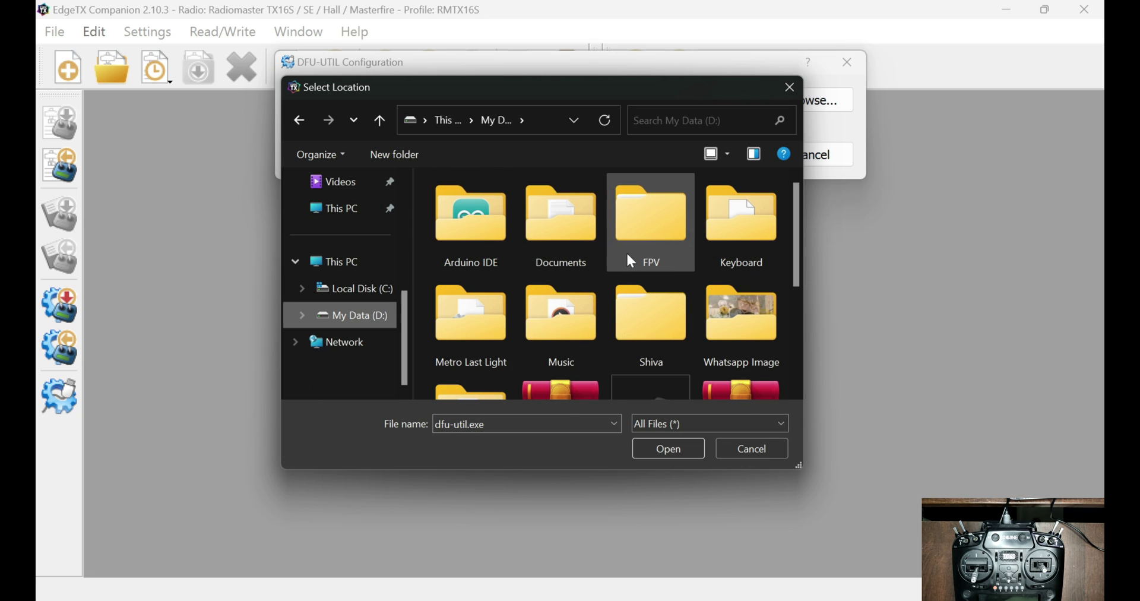
double_click(623, 224)
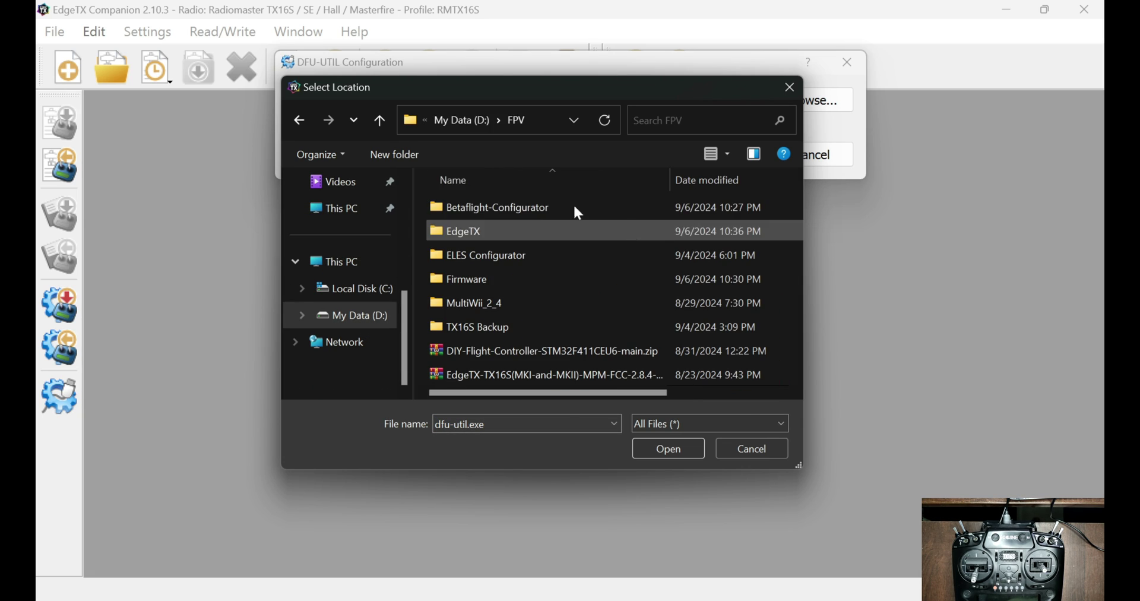
double_click(509, 221)
double_click(503, 204)
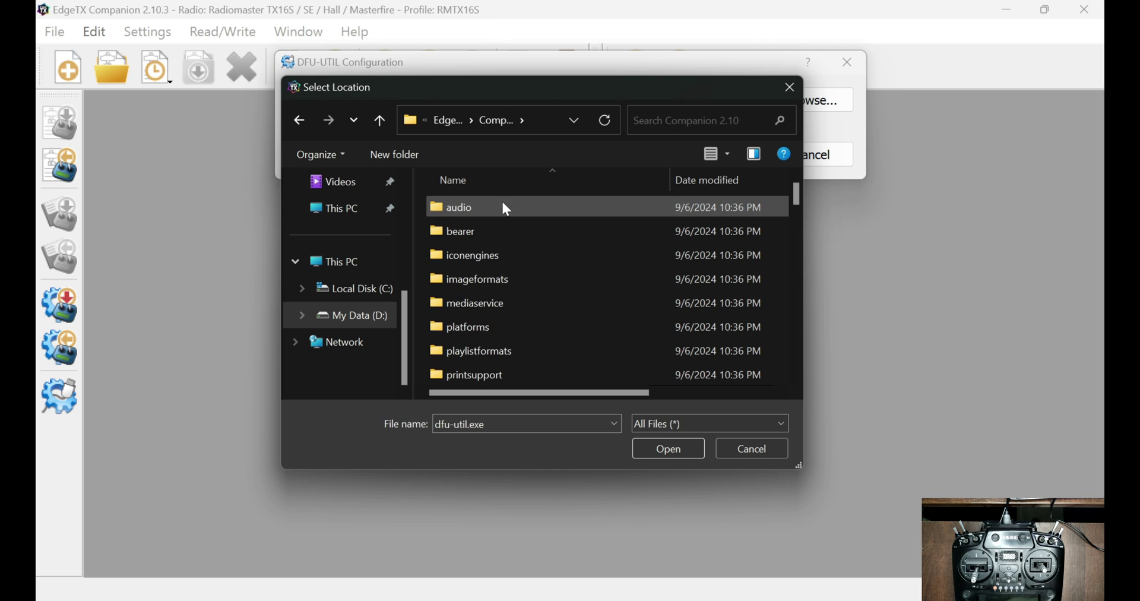
scroll(528, 261, down, 10)
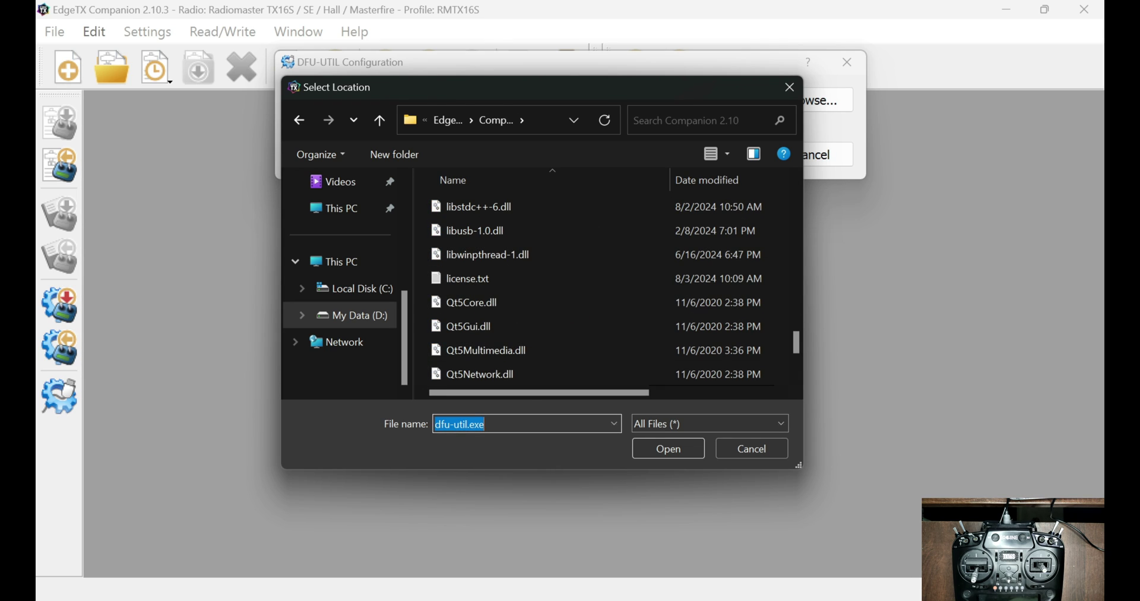
click(666, 451)
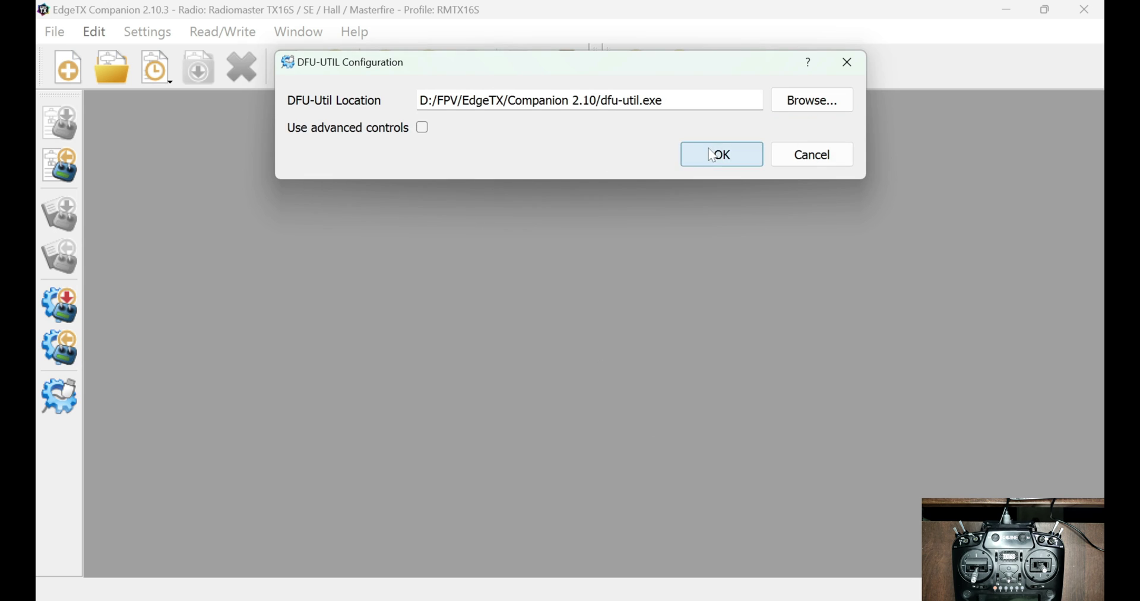
click(715, 153)
Step: Write tx16s-v2.10.4.bin to the TX16S and let it run to 100% Flashing done
click(59, 305)
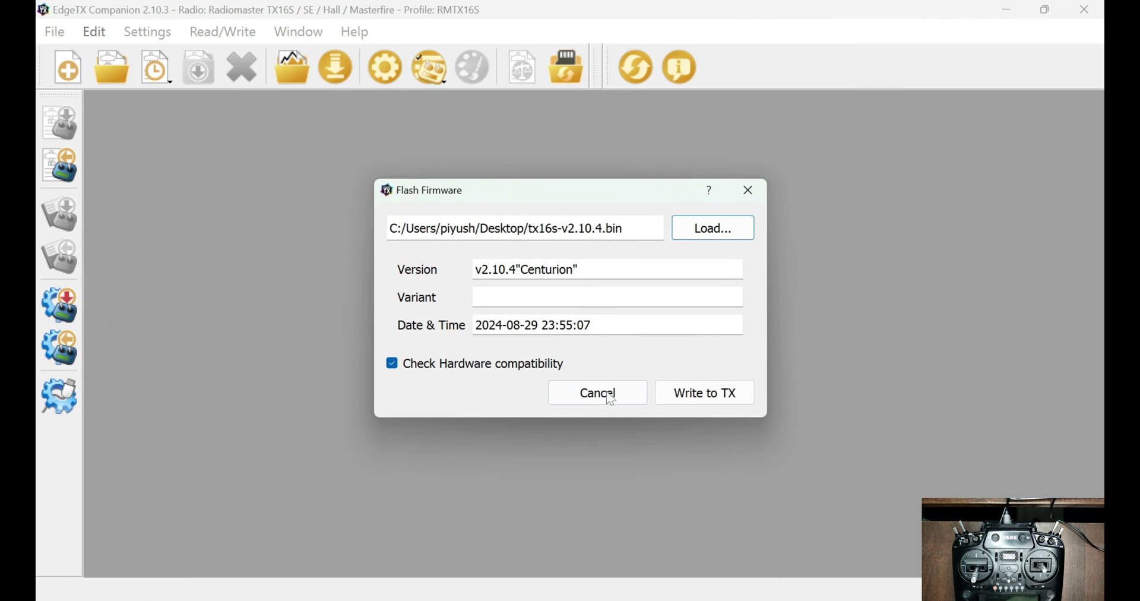
click(676, 399)
drag(727, 206, 729, 79)
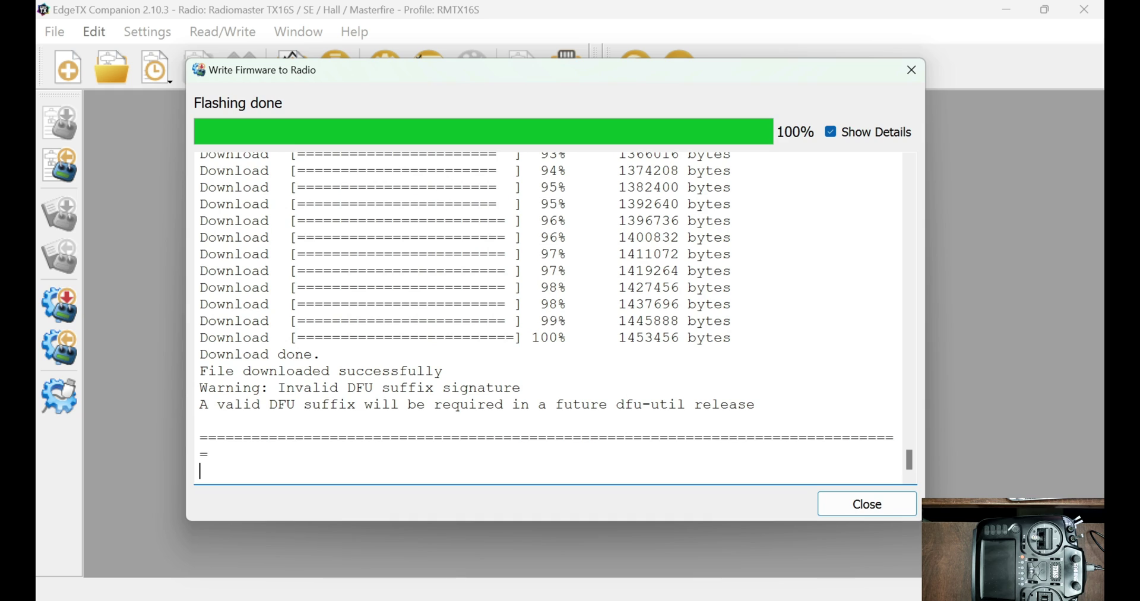
Step: Close the completed Write Firmware to Radio window
click(863, 509)
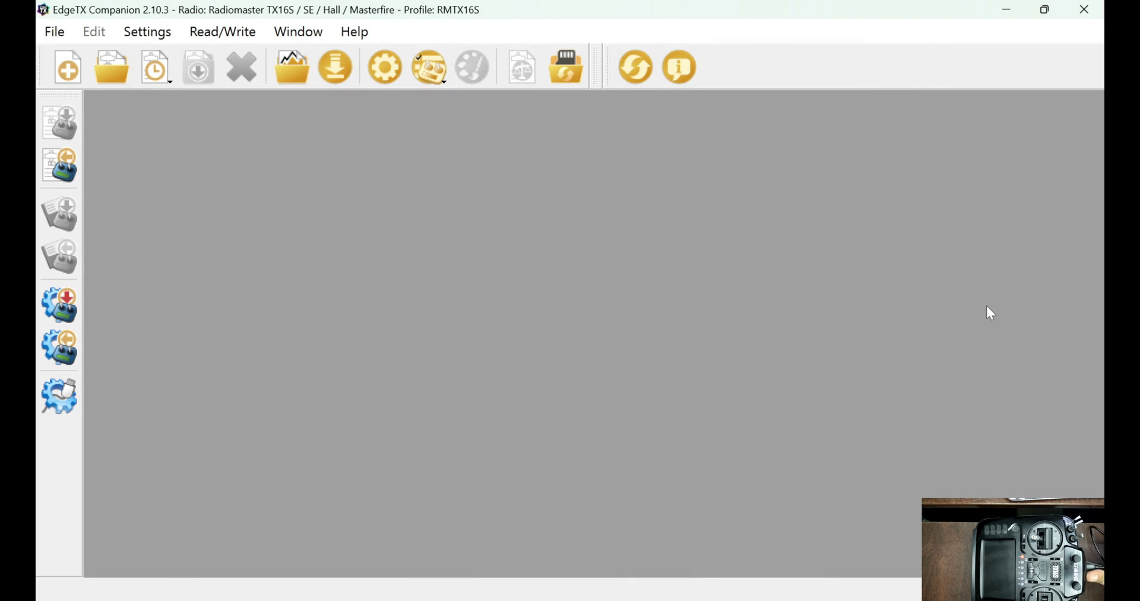